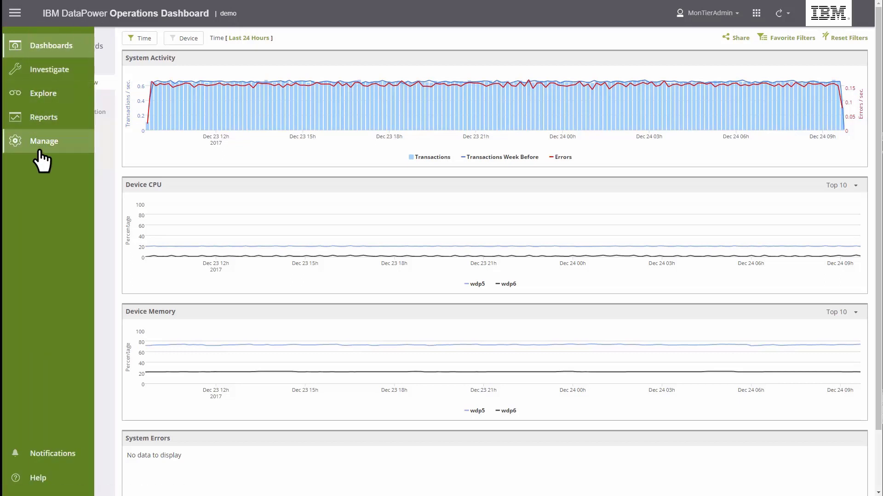
Open a new Add Firmware Upgrade Plan form from Manage > Maintenance > Firmware Upgrade.
left_click(39, 151)
left_click(51, 112)
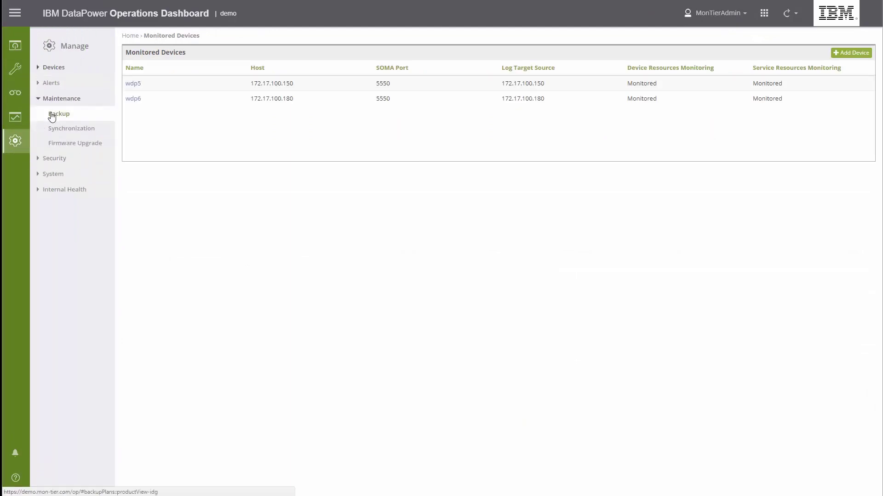
left_click(75, 143)
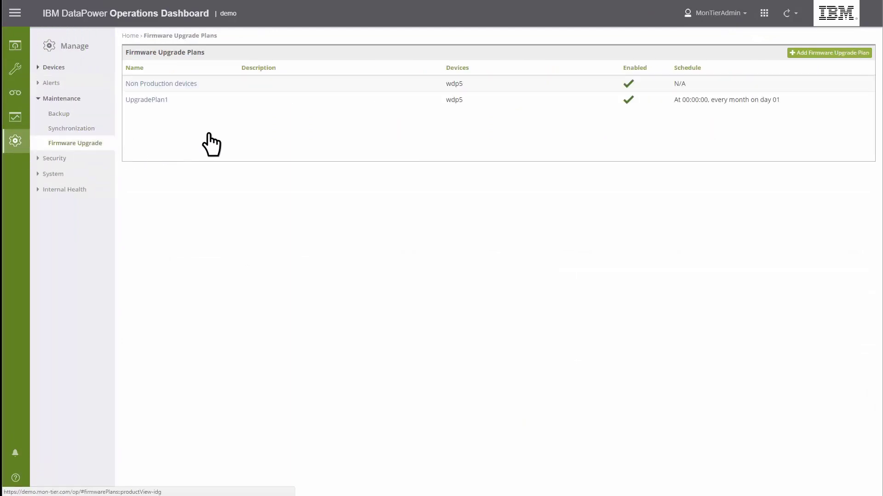
left_click(827, 59)
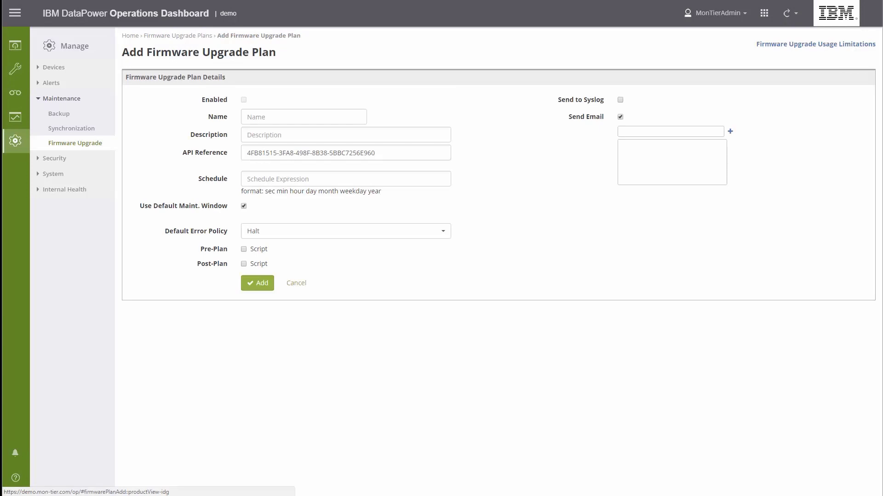
Enter 'Non production appliances' as the plan name and description, and uncheck Use Default Maint. Window.
type("Non production appliances")
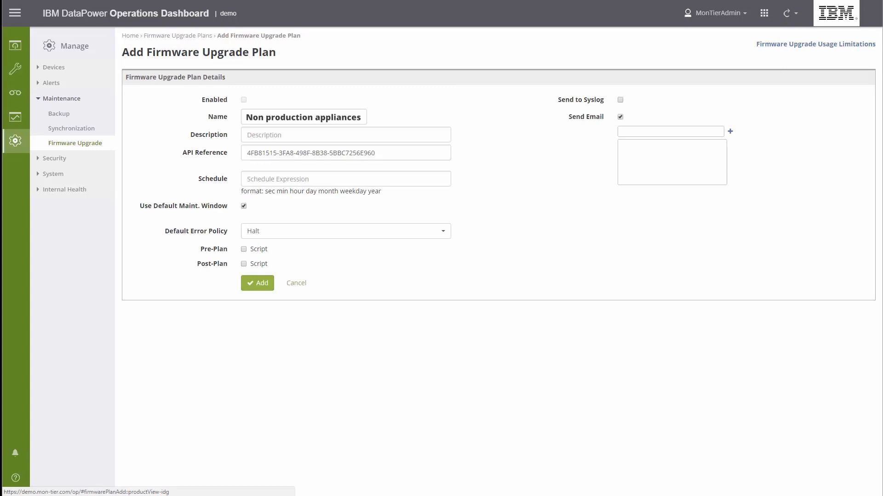
key("Tab")
type("Non production app")
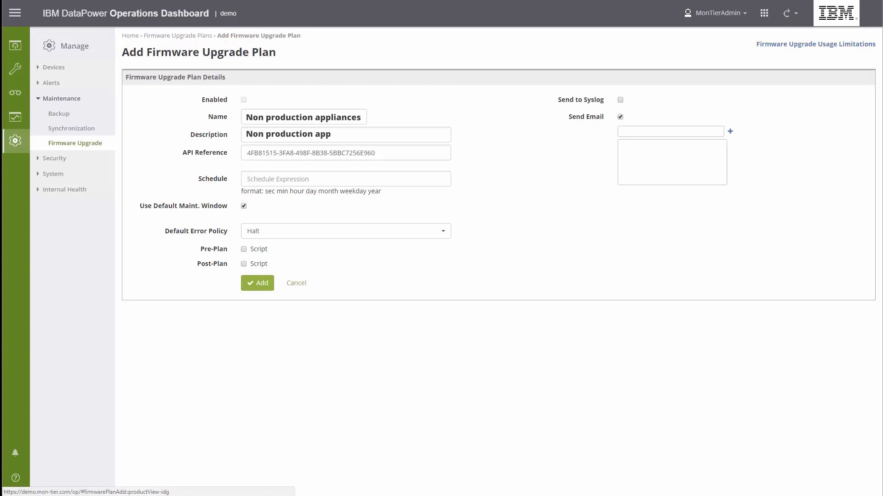
type("liances")
left_click(244, 207)
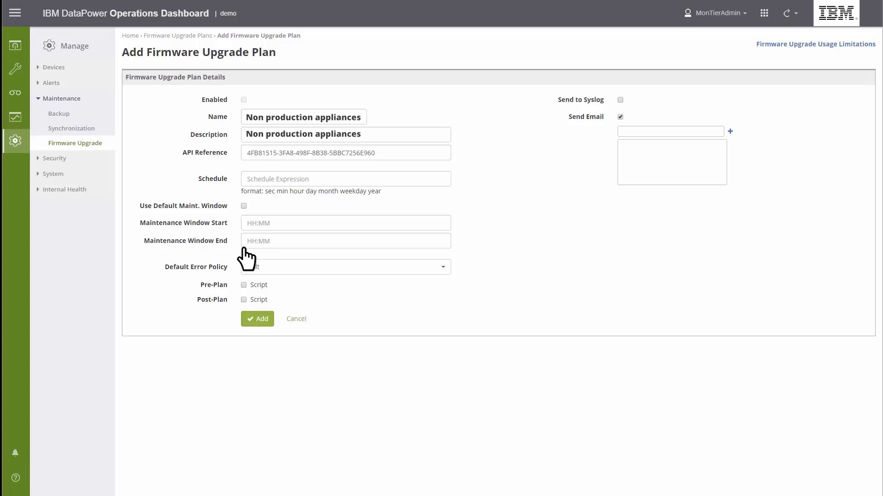
Re-enable Use Default Maint. Window and leave the Pre-Plan and Post-Plan Script options unchecked.
left_click(243, 206)
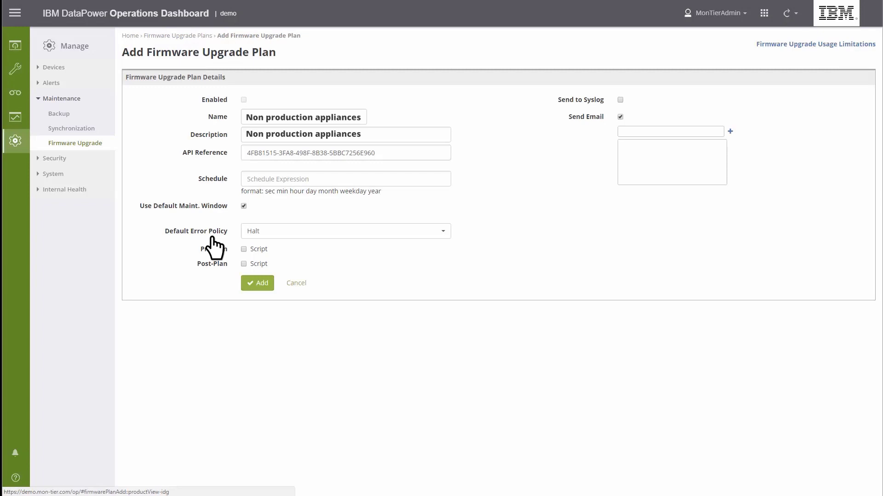
left_click(253, 264)
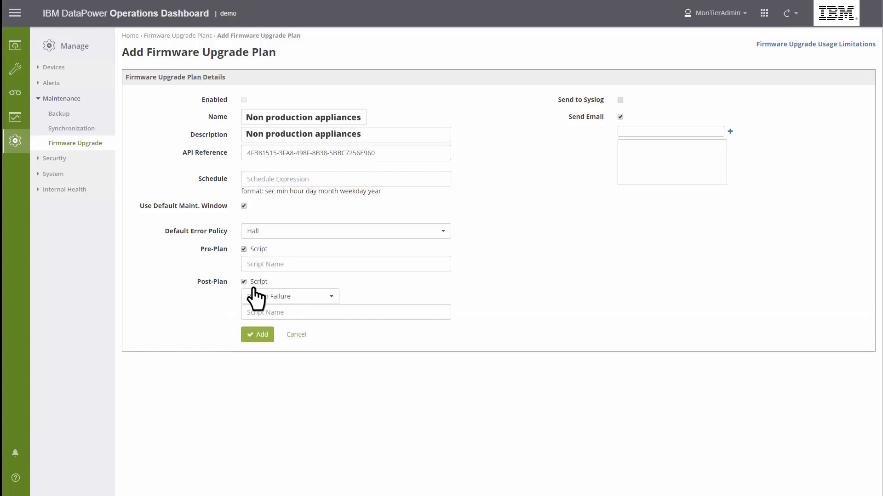
left_click(252, 283)
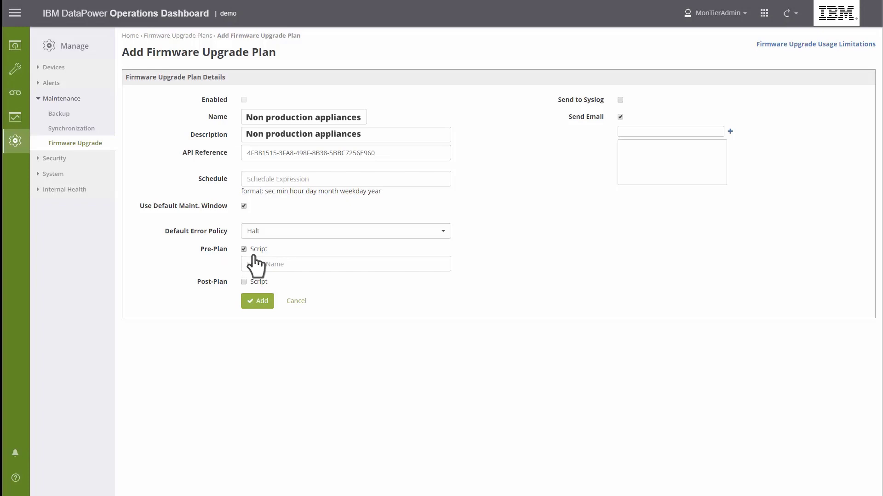
left_click(244, 249)
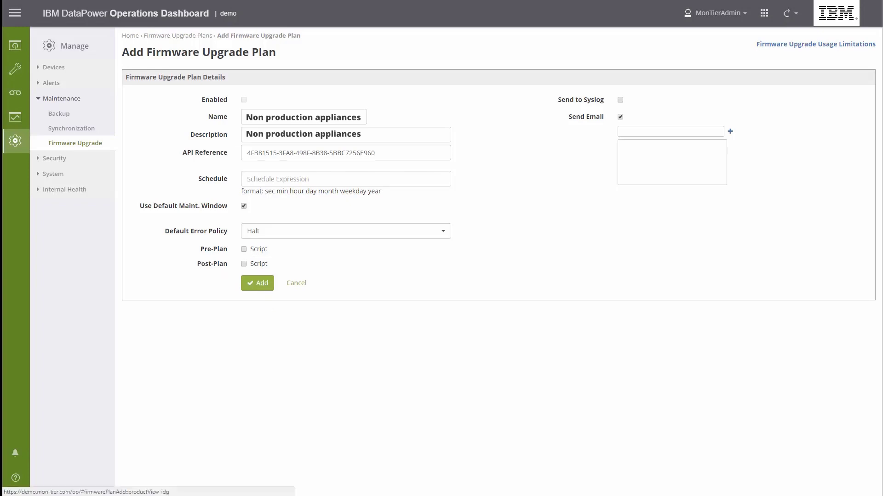
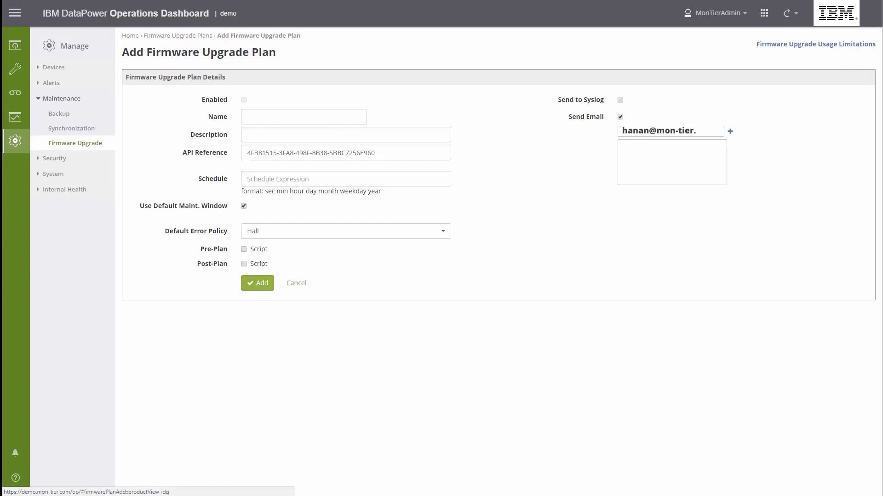
Add the notification recipient's e-mail address to the plan's Send Email list.
left_click(730, 133)
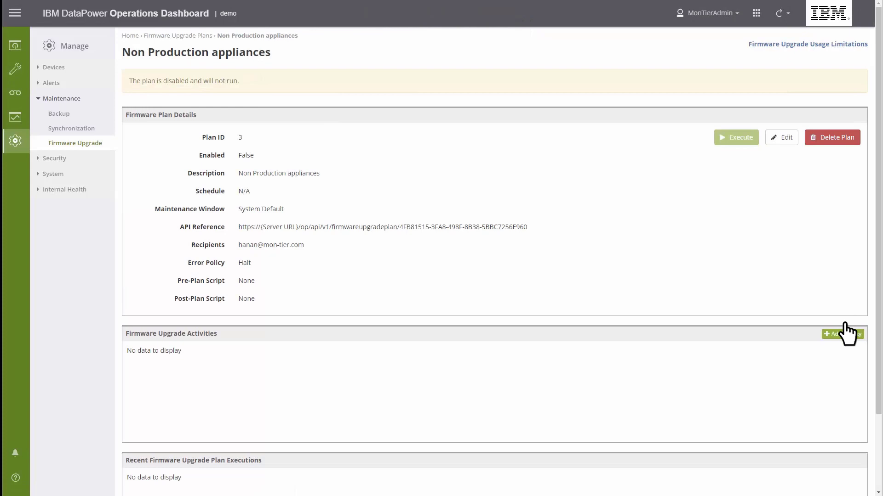
Start a new upgrade activity and filter its target devices by the pattern wdp*.
left_click(844, 336)
left_click(253, 71)
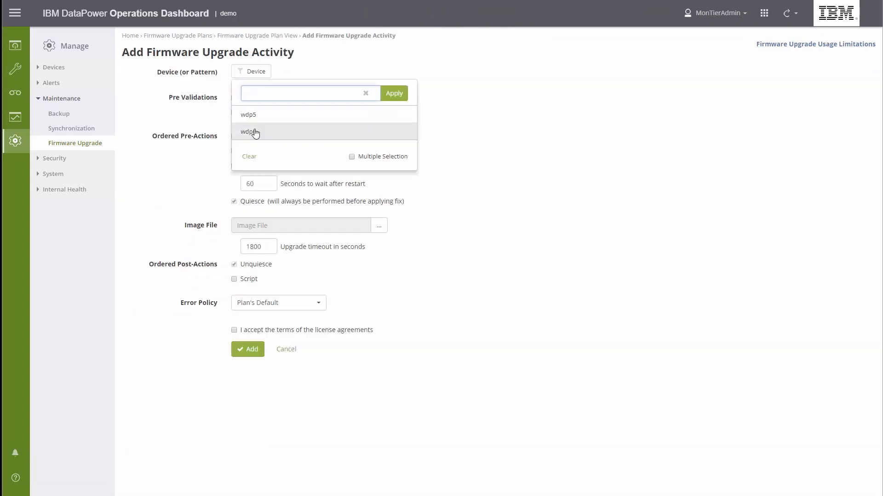
type("wdp*")
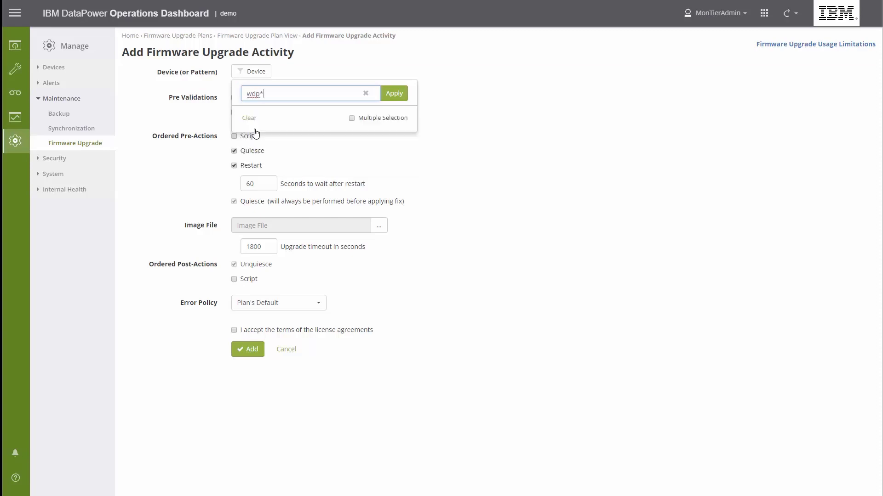
left_click(394, 94)
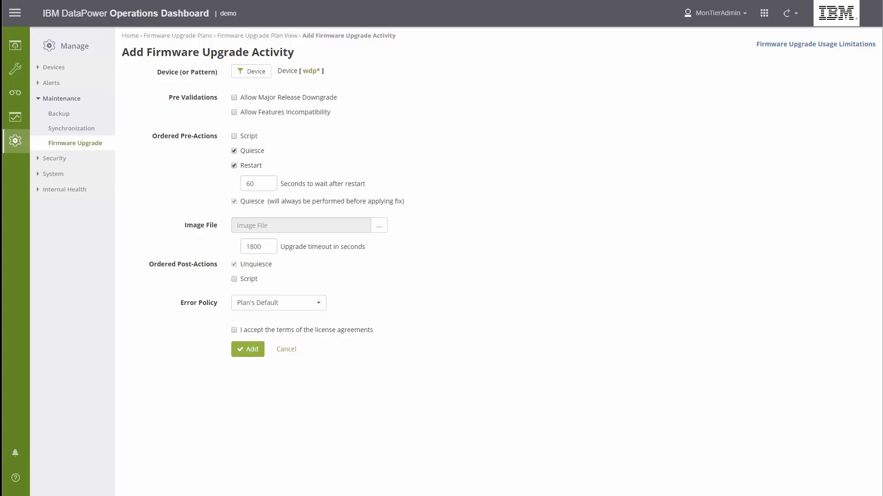
Select idg7524.scrypt4 as the activity's image file and add the activity to the plan.
left_click(379, 226)
left_click(451, 70)
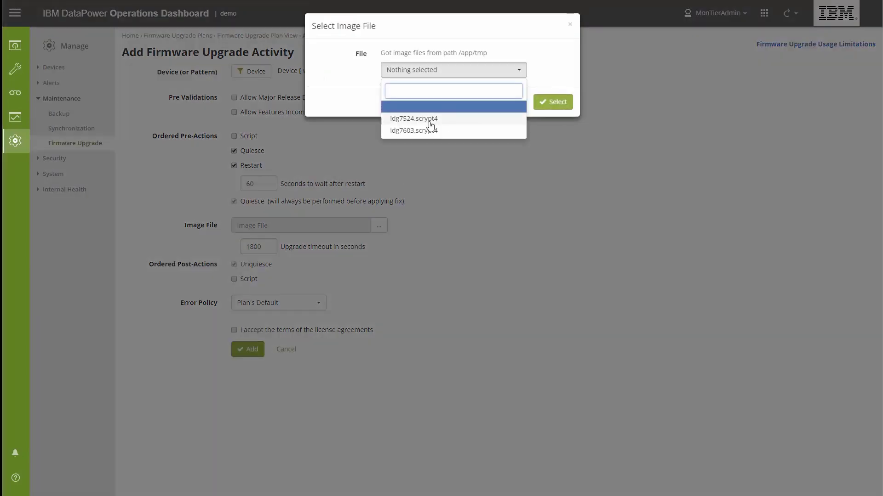
left_click(429, 120)
left_click(553, 102)
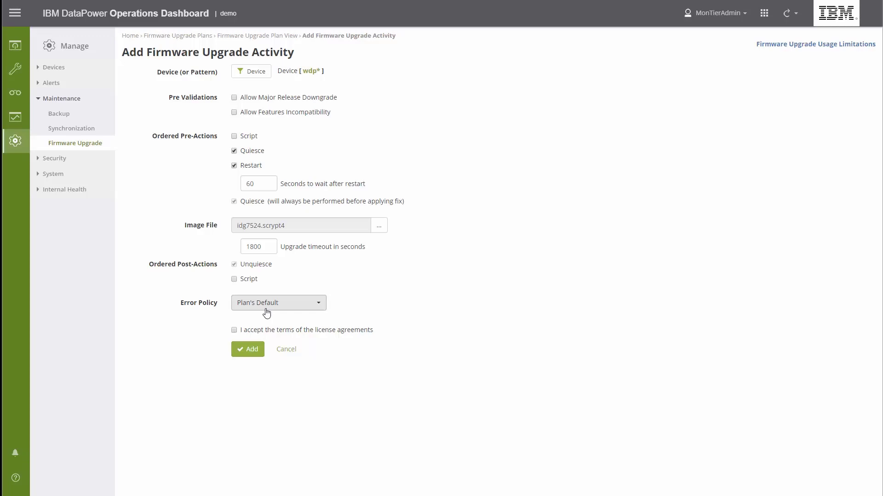
left_click(239, 348)
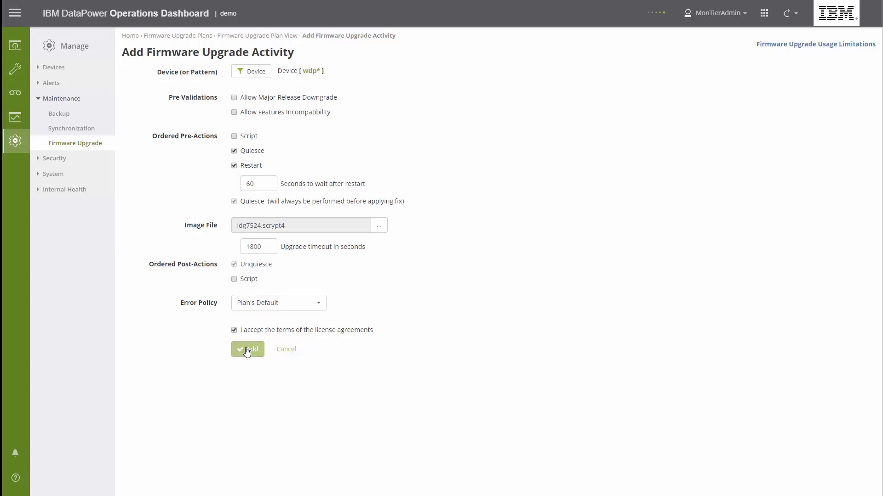
left_click(785, 45)
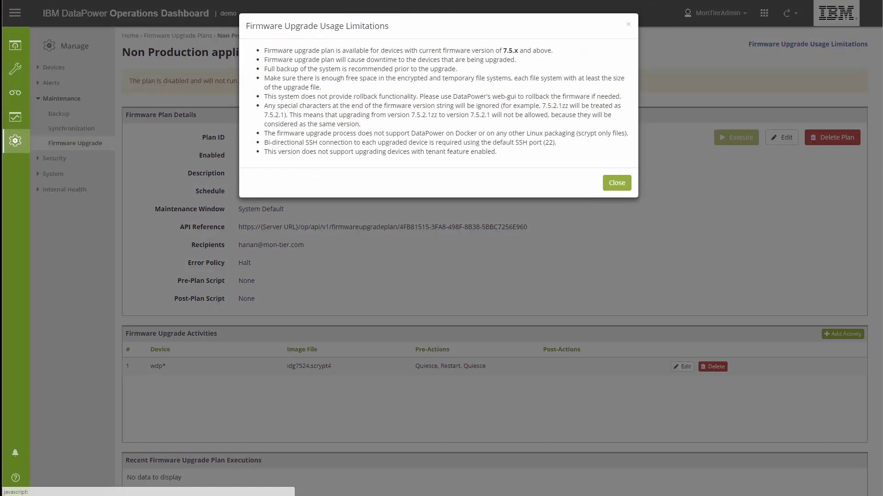
left_click(615, 184)
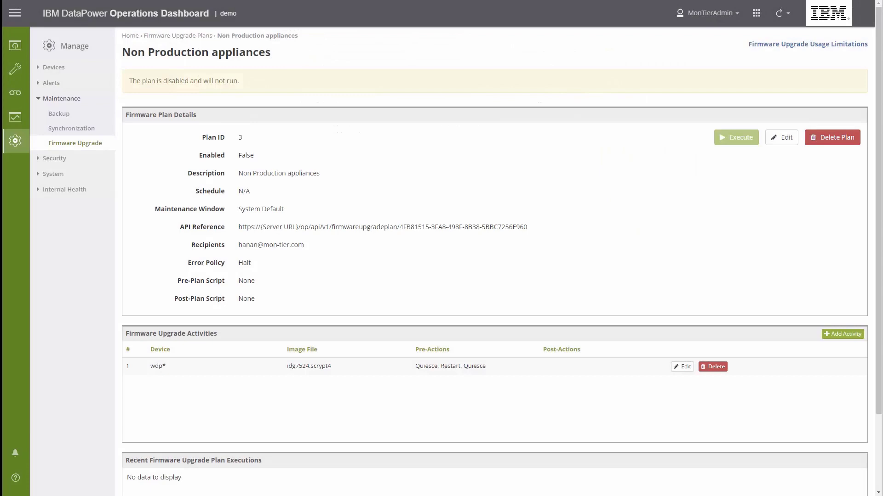
Edit the plan to set Enabled, acknowledging the reviewed limitations before saving.
left_click(782, 138)
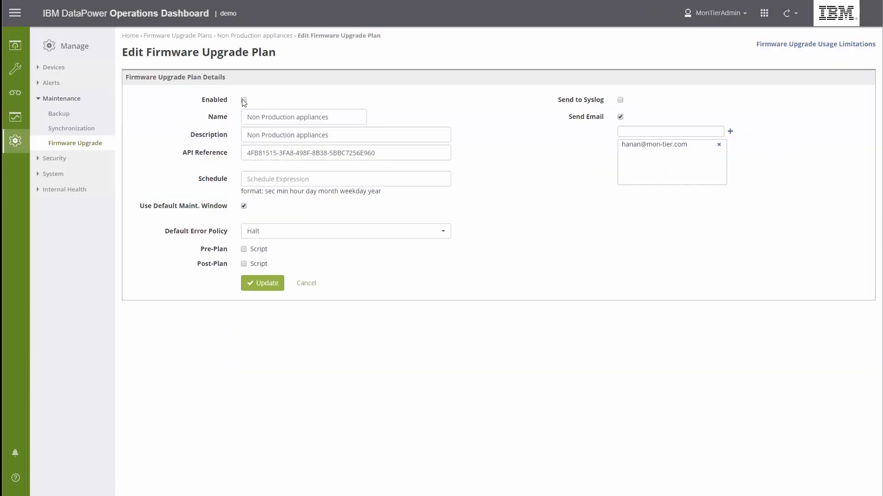
left_click(244, 100)
left_click(266, 284)
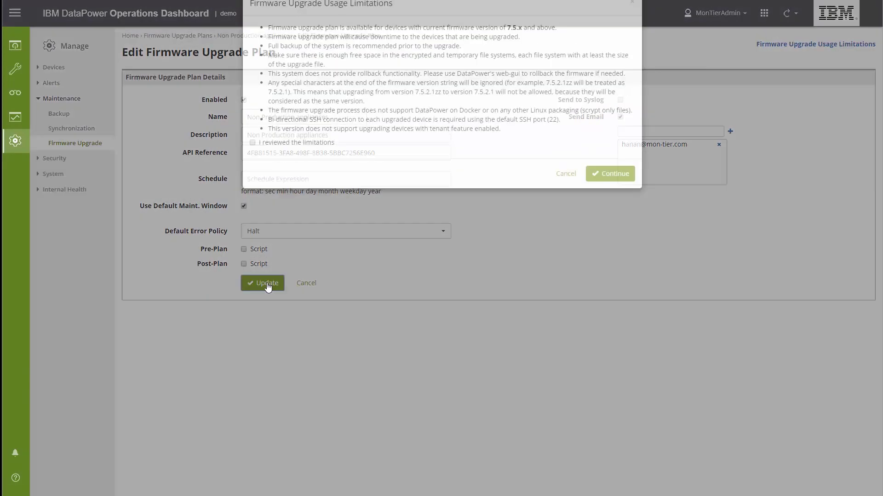
left_click(252, 166)
left_click(601, 199)
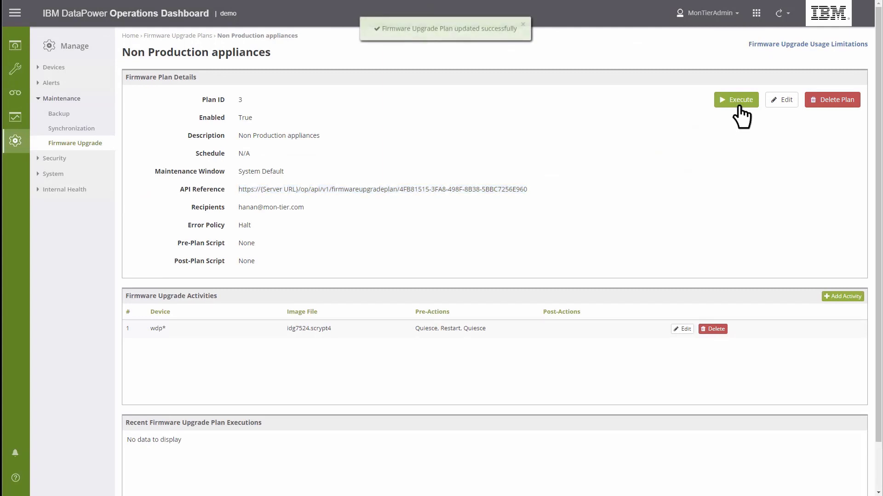
Execute the Non Production appliances plan immediately.
left_click(739, 107)
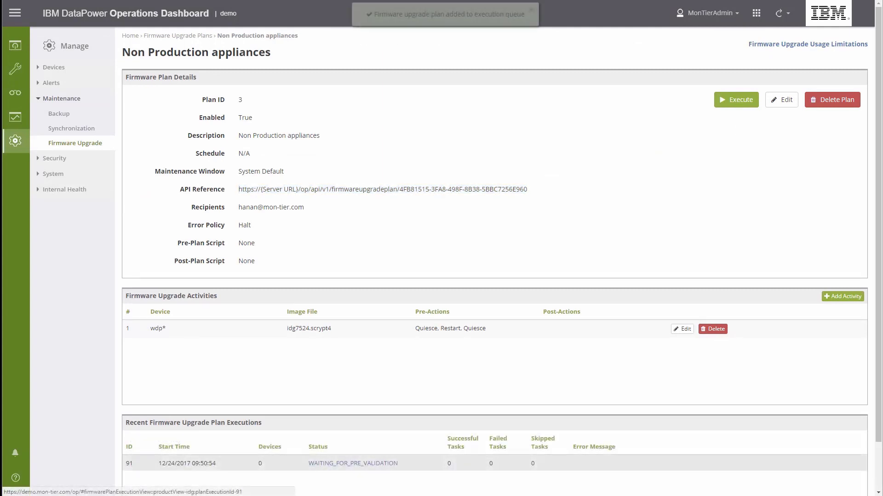